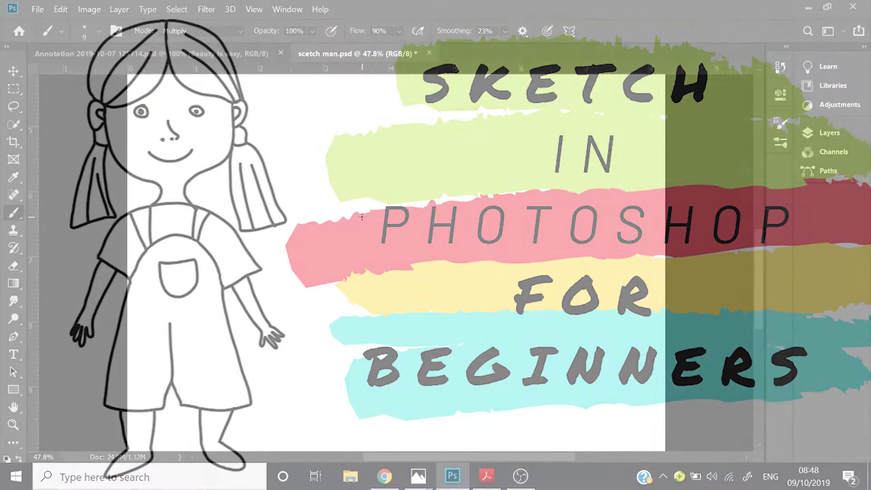
# Rough in the oval head outline and a sweeping neck-to-shoulder curve below it
pyautogui.moveTo(350, 160)
pyautogui.mouseDown()
pyautogui.moveTo(317, 204)
pyautogui.moveTo(417, 230)
pyautogui.moveTo(381, 279)
pyautogui.mouseUp()
pyautogui.moveTo(354, 283)
pyautogui.mouseDown()
pyautogui.moveTo(350, 297)
pyautogui.moveTo(446, 399)
pyautogui.mouseUp()
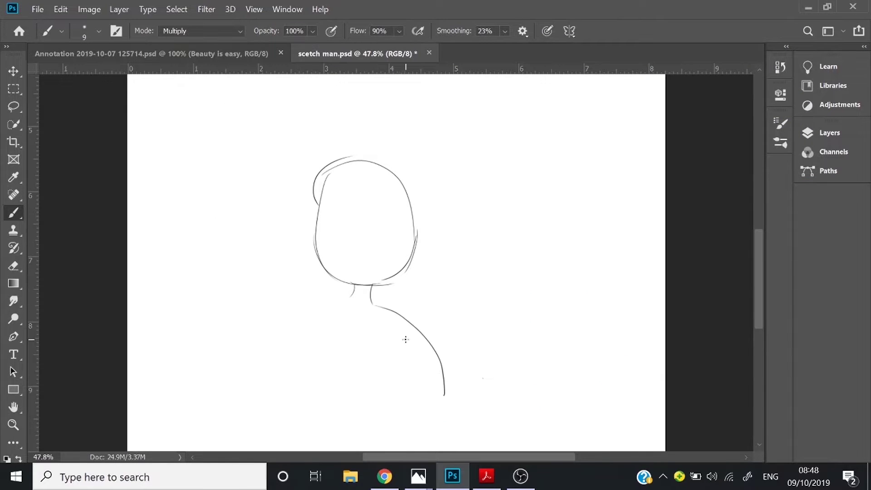
# Redo the neck and shoulder lines under the head
pyautogui.hotkey('ctrl', 'z')
pyautogui.moveTo(347, 332); pyautogui.dragTo(400, 347)
pyautogui.moveTo(387, 297); pyautogui.dragTo(382, 325)
pyautogui.moveTo(343, 300); pyautogui.dragTo(431, 372)
pyautogui.moveTo(336, 304); pyautogui.dragTo(294, 355)
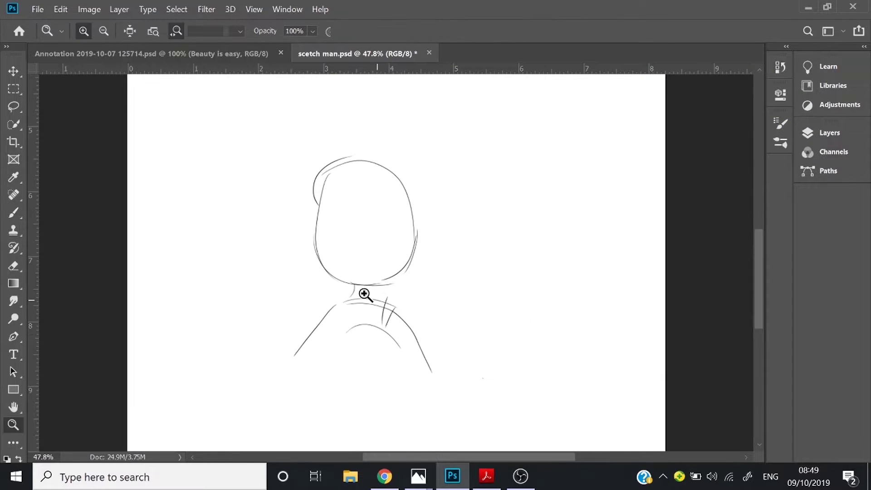
pyautogui.moveTo(758, 257); pyautogui.dragTo(758, 273)
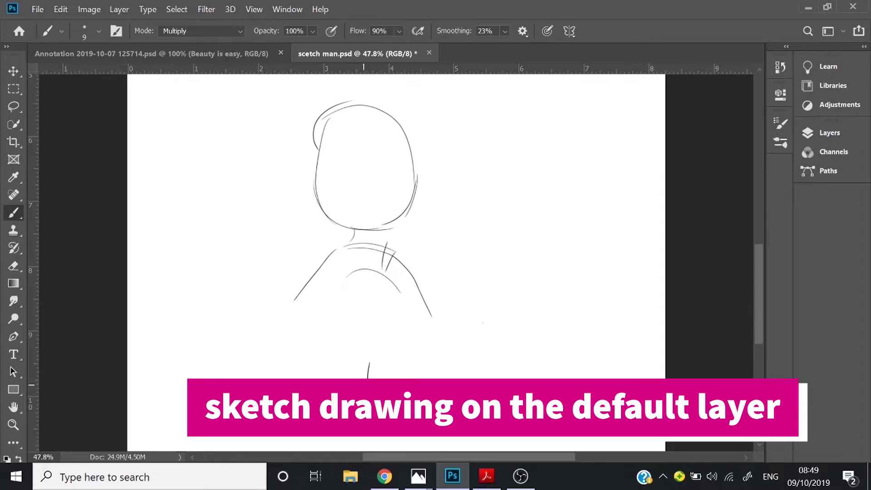
# Sketch the sides of the torso and the rough body shape
pyautogui.moveTo(402, 303); pyautogui.dragTo(418, 379)
pyautogui.moveTo(336, 300); pyautogui.dragTo(313, 378)
pyautogui.moveTo(311, 271); pyautogui.dragTo(329, 298)
pyautogui.moveTo(407, 303); pyautogui.dragTo(421, 297)
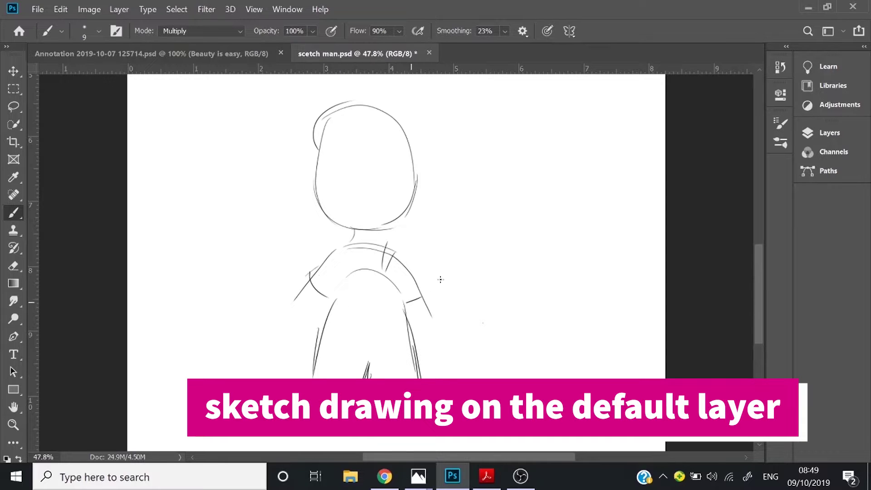
pyautogui.moveTo(401, 257); pyautogui.dragTo(437, 301)
pyautogui.scroll(-1, 385, 327)
pyautogui.moveTo(312, 365)
pyautogui.mouseDown()
pyautogui.moveTo(426, 373)
pyautogui.moveTo(443, 423)
pyautogui.mouseUp()
# Sketch the legs, feet, neck lines, a pocket and both arms with hands
pyautogui.moveTo(331, 377)
pyautogui.mouseDown()
pyautogui.moveTo(335, 404)
pyautogui.moveTo(320, 425)
pyautogui.mouseUp()
pyautogui.moveTo(336, 229); pyautogui.dragTo(347, 253)
pyautogui.moveTo(350, 224); pyautogui.dragTo(350, 252)
pyautogui.moveTo(388, 201)
pyautogui.mouseDown()
pyautogui.moveTo(373, 221)
pyautogui.moveTo(361, 220)
pyautogui.mouseUp()
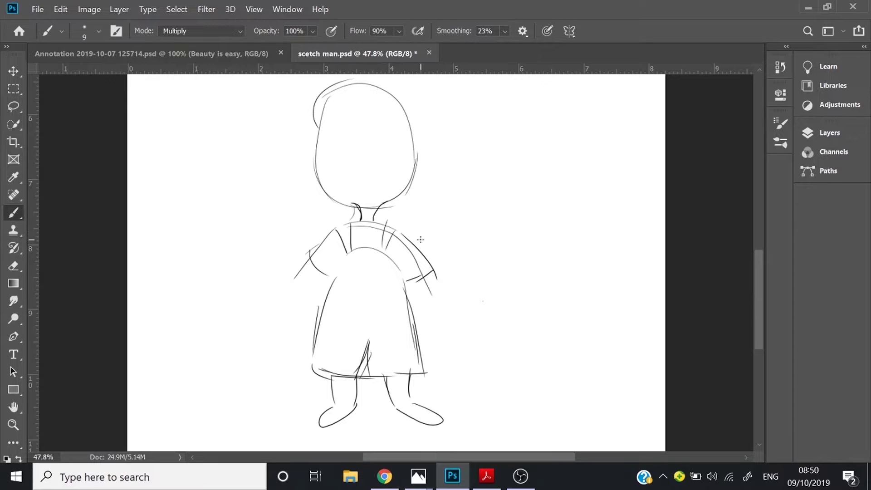
pyautogui.moveTo(359, 265); pyautogui.dragTo(357, 267)
pyautogui.moveTo(410, 281)
pyautogui.mouseDown()
pyautogui.moveTo(445, 323)
pyautogui.moveTo(445, 342)
pyautogui.moveTo(450, 338)
pyautogui.mouseUp()
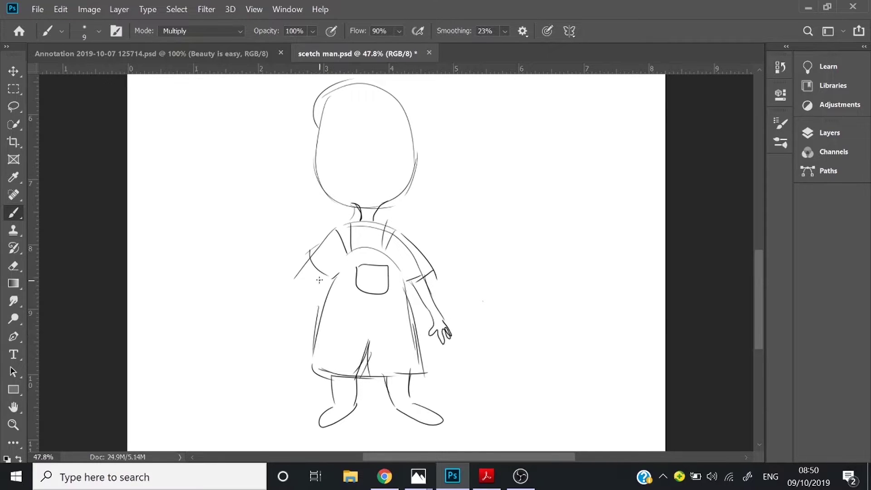
pyautogui.moveTo(323, 276)
pyautogui.mouseDown()
pyautogui.moveTo(294, 322)
pyautogui.moveTo(316, 298)
pyautogui.mouseUp()
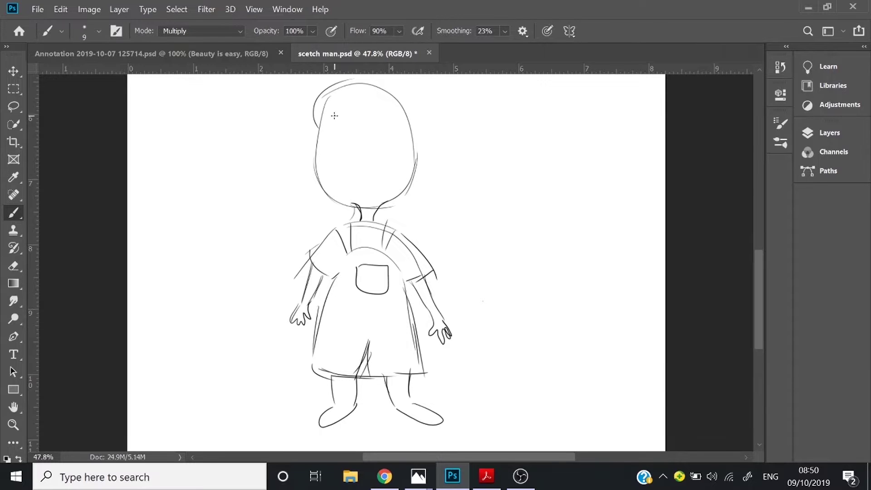
# Sketch the hairline, bangs, hair outline and two pigtails with small hair ties
pyautogui.moveTo(361, 84)
pyautogui.mouseDown()
pyautogui.moveTo(385, 138)
pyautogui.moveTo(417, 164)
pyautogui.mouseUp()
pyautogui.moveTo(317, 144); pyautogui.dragTo(316, 161)
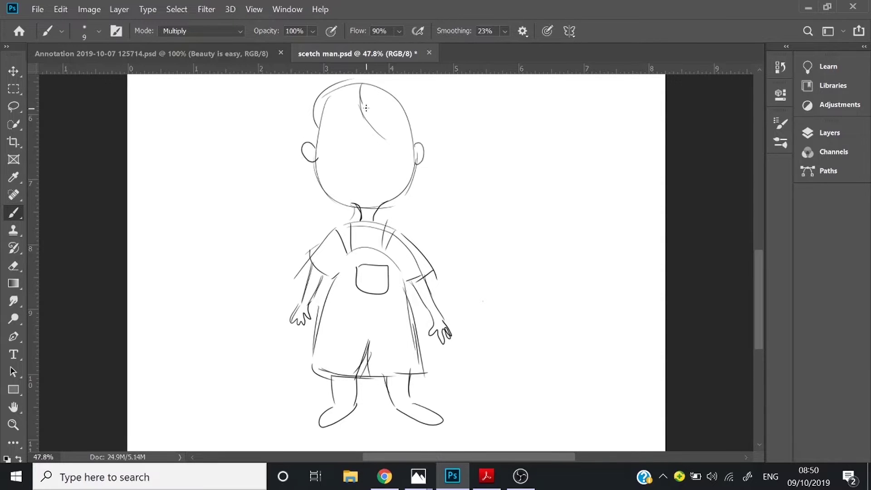
pyautogui.moveTo(366, 107); pyautogui.dragTo(320, 149)
pyautogui.moveTo(326, 91); pyautogui.dragTo(307, 141)
pyautogui.moveTo(362, 82); pyautogui.dragTo(423, 141)
pyautogui.moveTo(395, 141); pyautogui.dragTo(410, 143)
pyautogui.moveTo(310, 168); pyautogui.dragTo(316, 179)
pyautogui.moveTo(413, 175); pyautogui.dragTo(468, 232)
pyautogui.moveTo(309, 177)
pyautogui.mouseDown()
pyautogui.moveTo(287, 237)
pyautogui.moveTo(318, 183)
pyautogui.mouseUp()
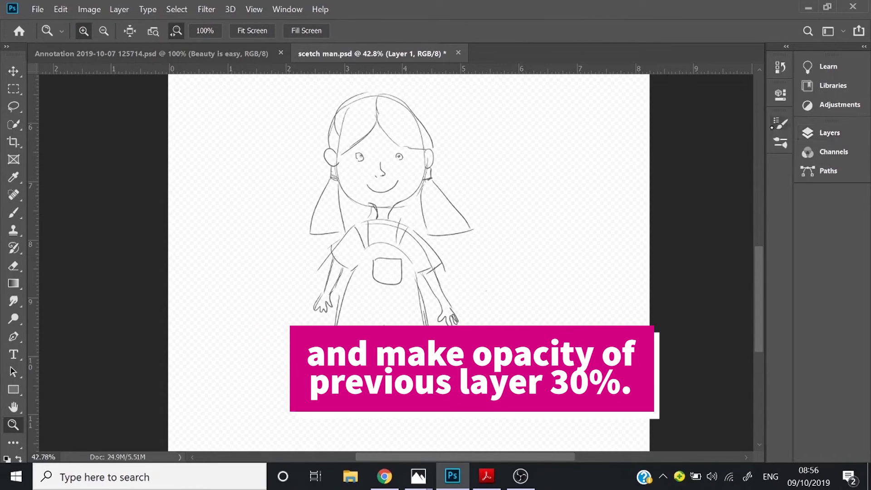
# Ink bold lines over the top of the head and both sides of the face
pyautogui.press('b')
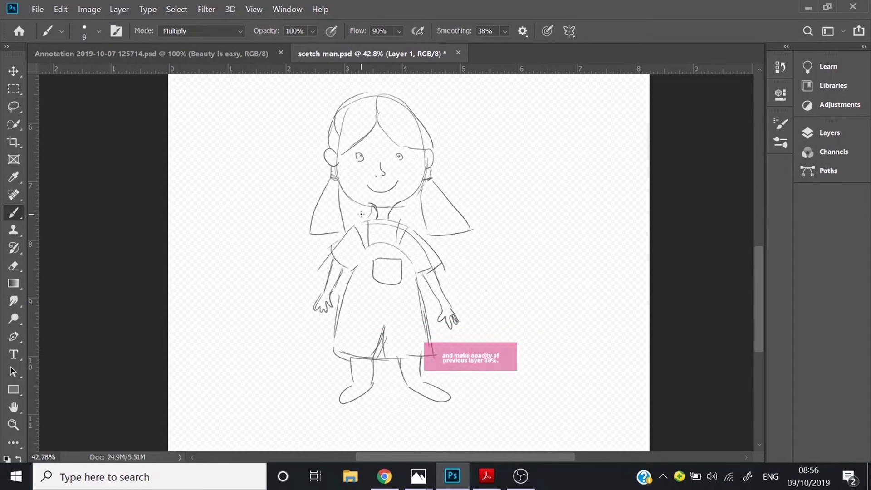
pyautogui.moveTo(330, 148); pyautogui.dragTo(431, 149)
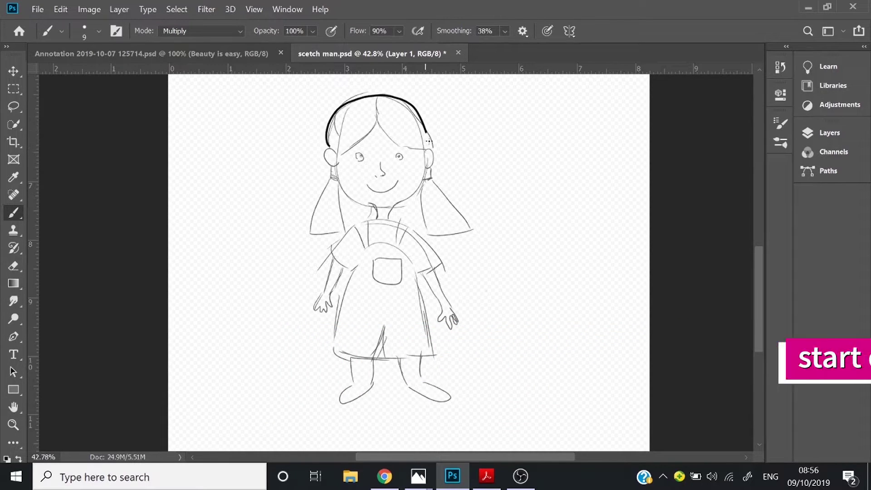
pyautogui.moveTo(339, 157)
pyautogui.mouseDown()
pyautogui.moveTo(341, 189)
pyautogui.moveTo(373, 206)
pyautogui.mouseUp()
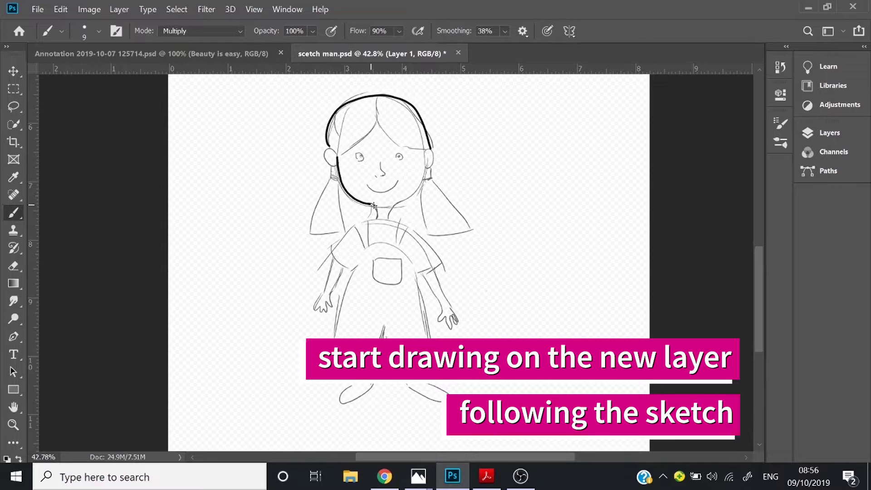
pyautogui.moveTo(425, 149)
pyautogui.mouseDown()
pyautogui.moveTo(422, 185)
pyautogui.moveTo(401, 223)
pyautogui.mouseUp()
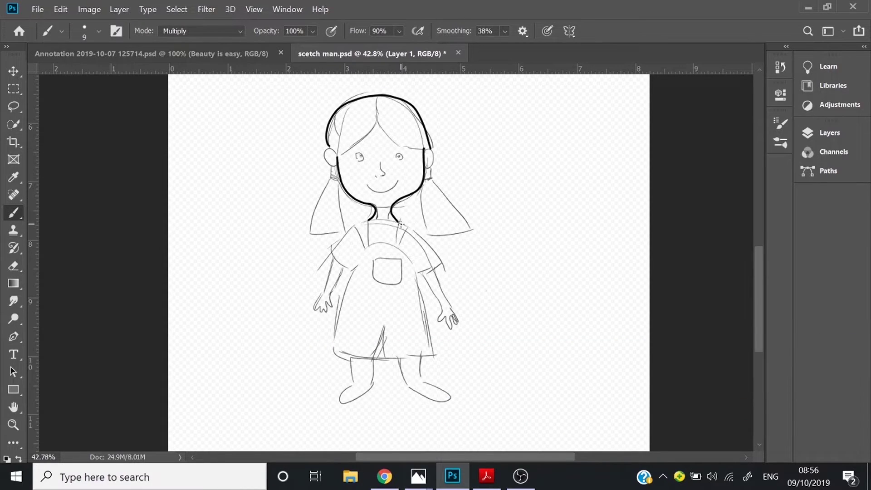
# Ink the two bangs, small dots beside the left eye, and both ears
pyautogui.moveTo(379, 96)
pyautogui.mouseDown()
pyautogui.moveTo(387, 135)
pyautogui.moveTo(429, 151)
pyautogui.mouseUp()
pyautogui.moveTo(379, 97); pyautogui.dragTo(348, 154)
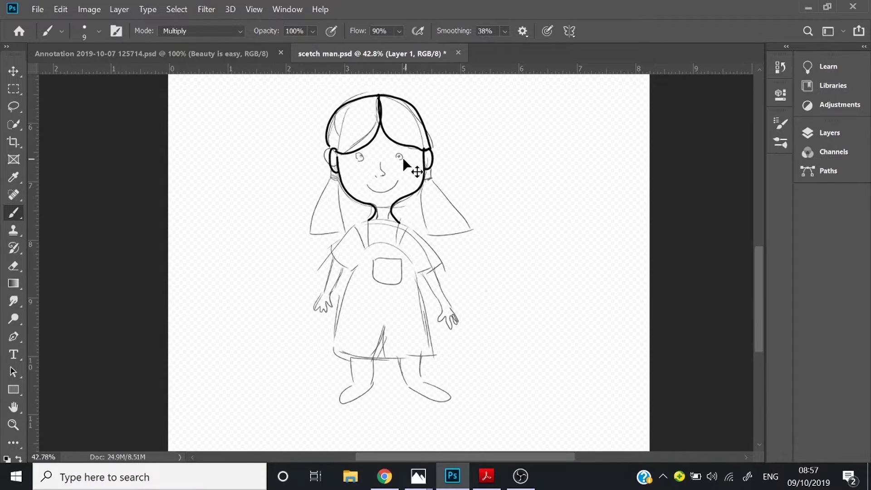
pyautogui.click(340, 154)
pyautogui.click(341, 157)
pyautogui.moveTo(336, 150); pyautogui.dragTo(335, 169)
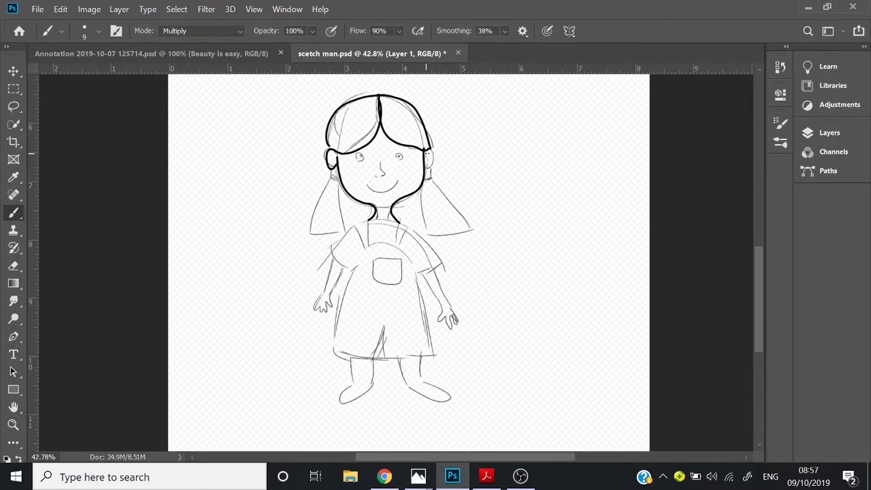
pyautogui.moveTo(426, 149); pyautogui.dragTo(429, 166)
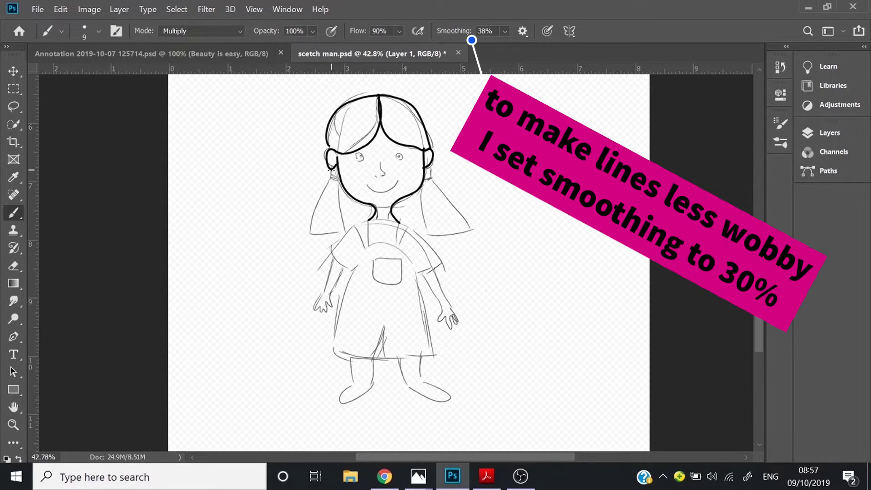
# Ink both pigtails, the shirt neckline and the left sleeve and overalls side
pyautogui.moveTo(331, 182); pyautogui.dragTo(338, 180)
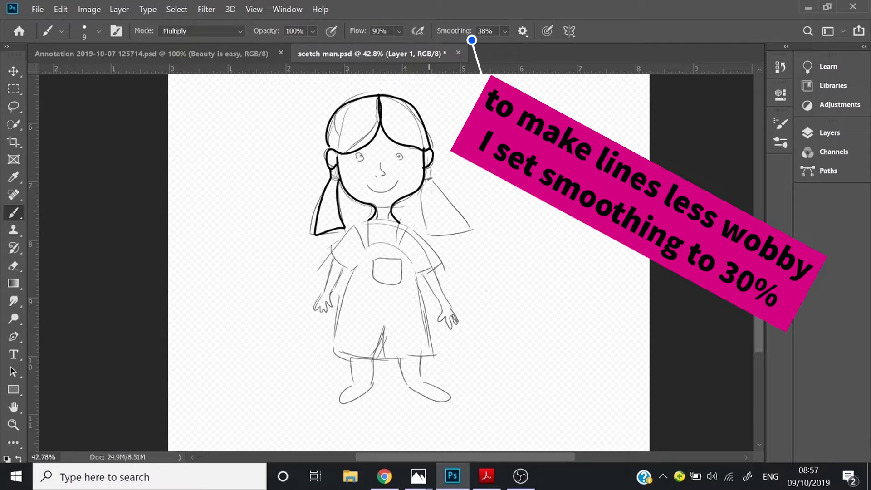
pyautogui.moveTo(425, 180); pyautogui.dragTo(442, 186)
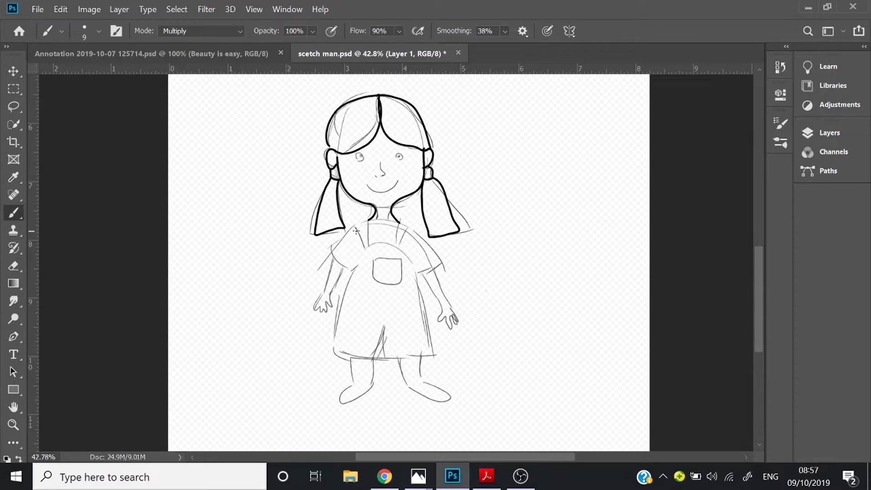
pyautogui.moveTo(338, 245)
pyautogui.mouseDown()
pyautogui.moveTo(395, 222)
pyautogui.moveTo(443, 265)
pyautogui.moveTo(418, 275)
pyautogui.mouseUp()
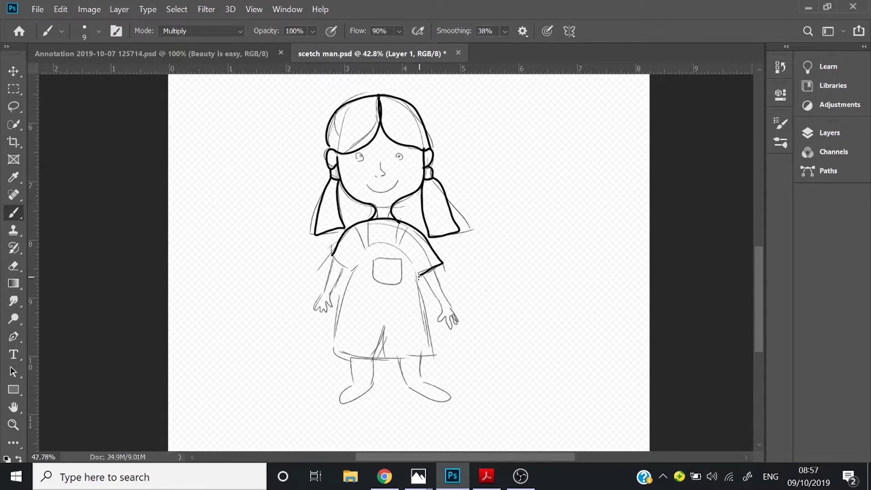
pyautogui.moveTo(333, 255)
pyautogui.mouseDown()
pyautogui.moveTo(358, 265)
pyautogui.moveTo(347, 347)
pyautogui.mouseUp()
pyautogui.hotkey('ctrl', 'z')
pyautogui.moveTo(358, 269)
pyautogui.mouseDown()
pyautogui.moveTo(338, 348)
pyautogui.moveTo(382, 324)
pyautogui.mouseUp()
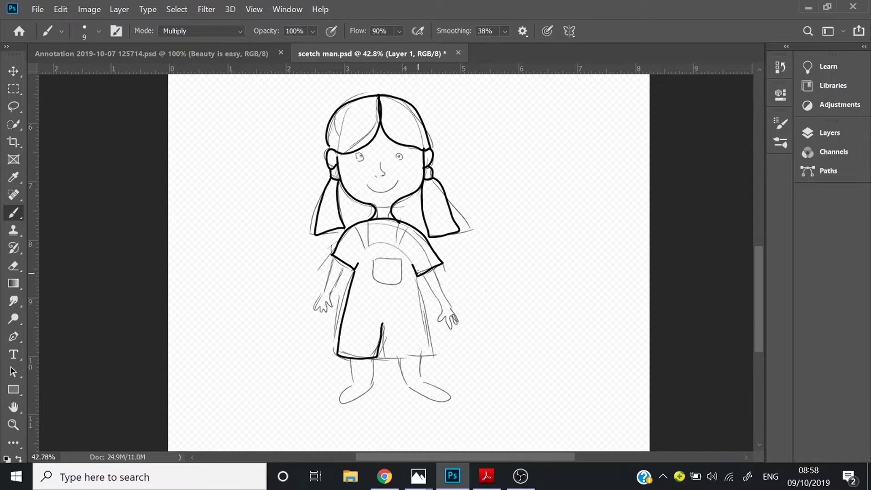
# Ink the overalls' right side, centre line, left leg and foot, and the bib's arched top
pyautogui.moveTo(418, 272); pyautogui.dragTo(392, 355)
pyautogui.scroll(3, 381, 312)
pyautogui.moveTo(359, 252); pyautogui.dragTo(359, 379)
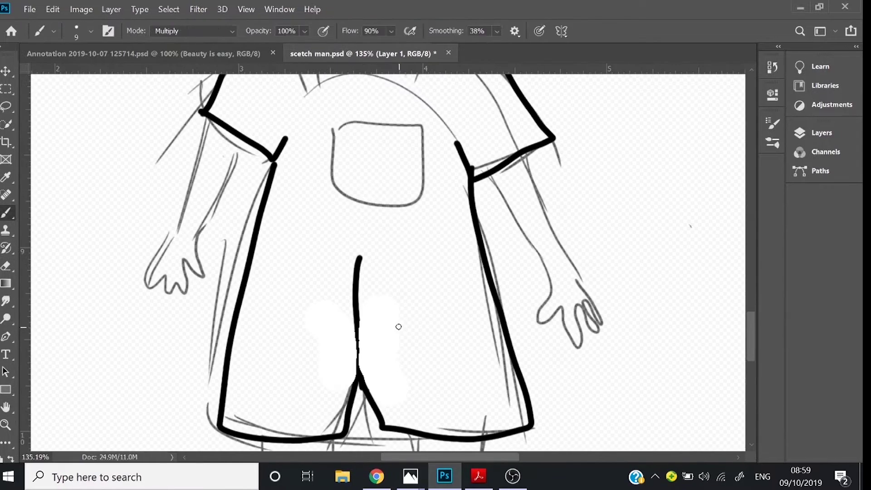
pyautogui.scroll(-3, 390, 318)
pyautogui.scroll(1, 399, 327)
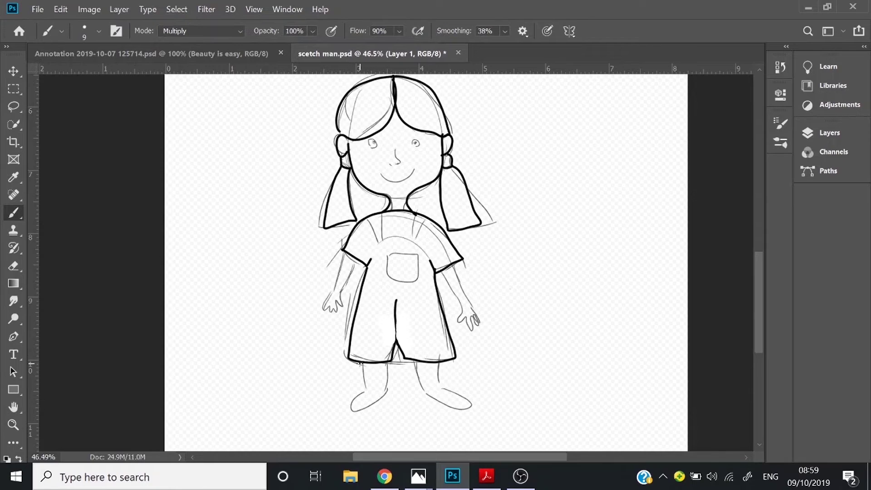
pyautogui.moveTo(387, 361)
pyautogui.mouseDown()
pyautogui.moveTo(380, 393)
pyautogui.moveTo(349, 410)
pyautogui.mouseUp()
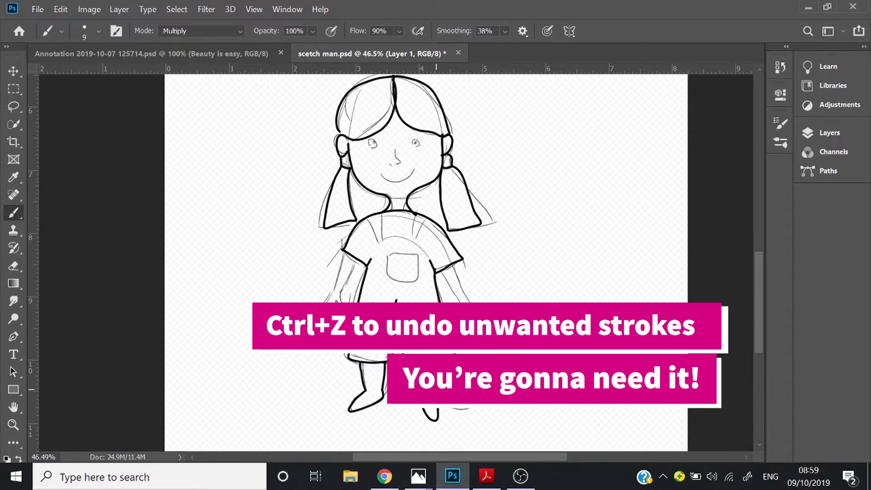
pyautogui.hotkey('ctrl', 'z')
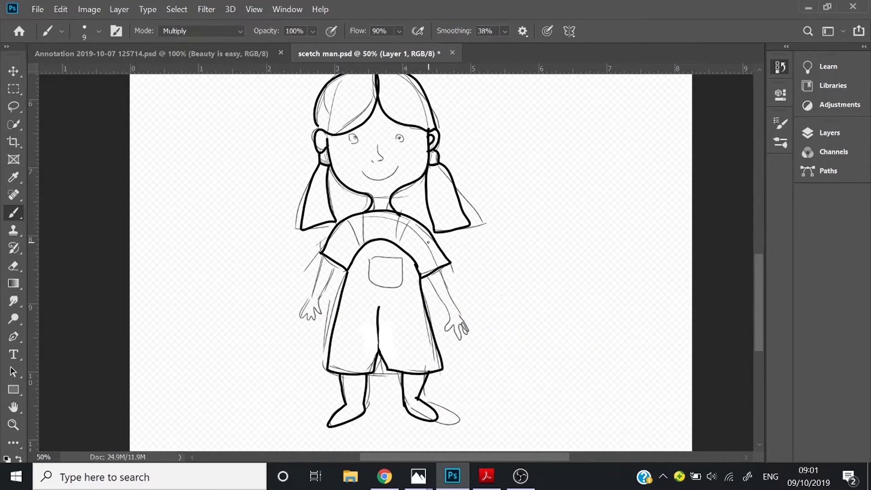
pyautogui.moveTo(359, 249); pyautogui.dragTo(420, 273)
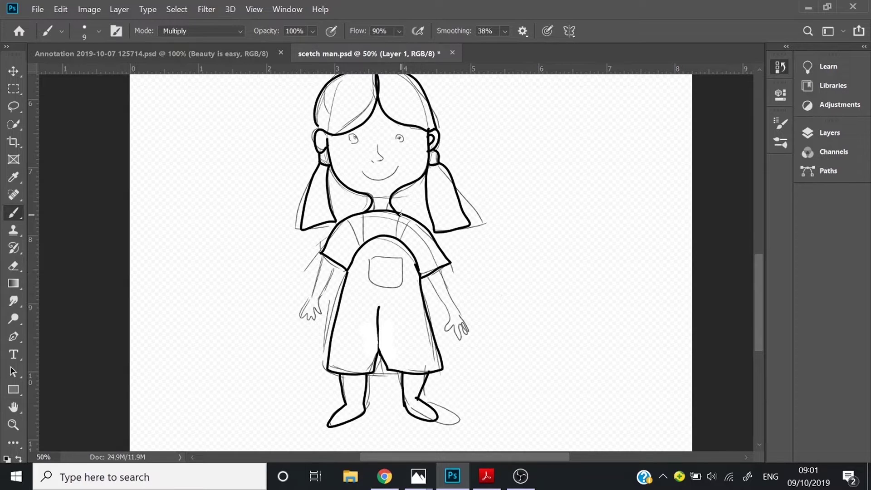
# Ink the right collar, left overall strap and the left arm and hand
pyautogui.hotkey('ctrl', 'z')
pyautogui.moveTo(412, 217); pyautogui.dragTo(400, 241)
pyautogui.moveTo(347, 218); pyautogui.dragTo(363, 247)
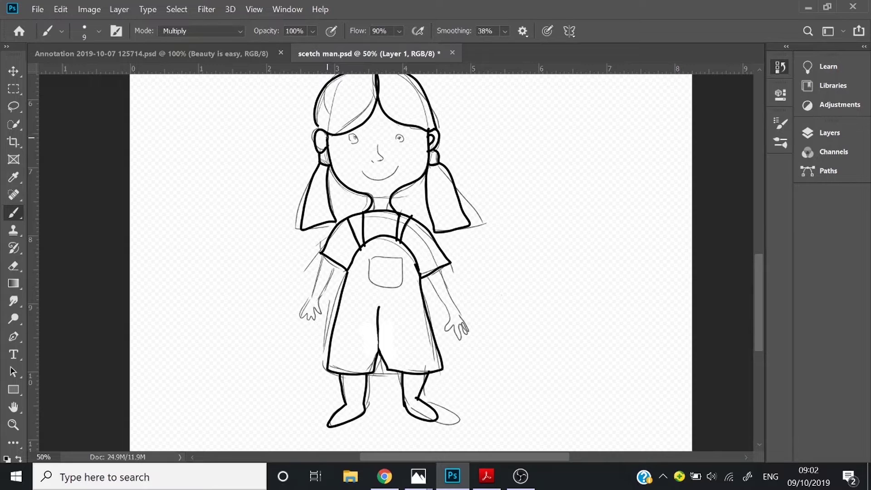
pyautogui.hotkey('ctrl', 'z')
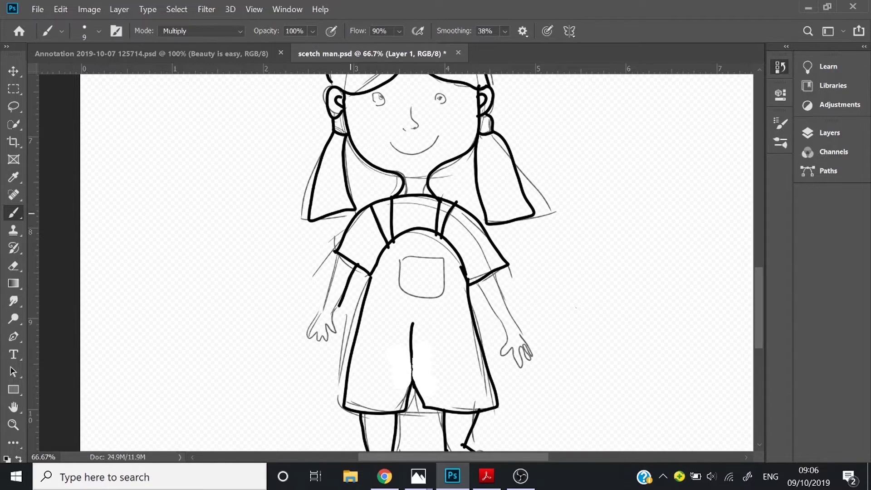
pyautogui.hotkey('ctrl', 'z')
pyautogui.moveTo(343, 295); pyautogui.dragTo(324, 341)
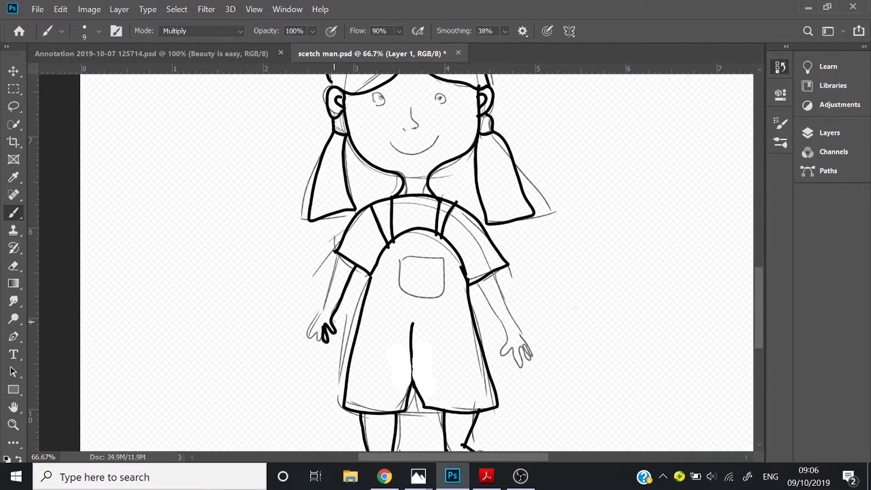
pyautogui.hotkey('ctrl', 'z')
pyautogui.hotkey('ctrl', 'z')
pyautogui.moveTo(353, 274)
pyautogui.mouseDown()
pyautogui.moveTo(325, 337)
pyautogui.moveTo(315, 331)
pyautogui.mouseUp()
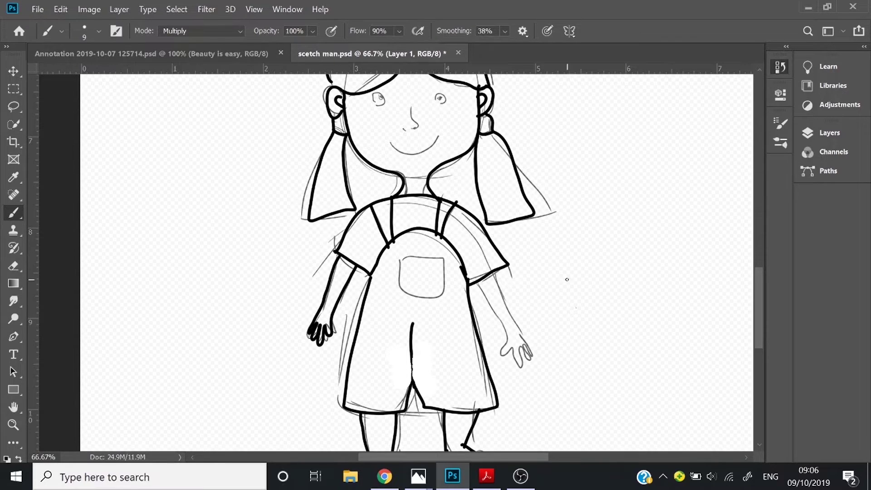
# Ink the pocket outline, the right arm and the right hand's fingers, then zoom out
pyautogui.moveTo(346, 226)
pyautogui.mouseDown()
pyautogui.moveTo(361, 254)
pyautogui.moveTo(279, 247)
pyautogui.moveTo(295, 226)
pyautogui.mouseUp()
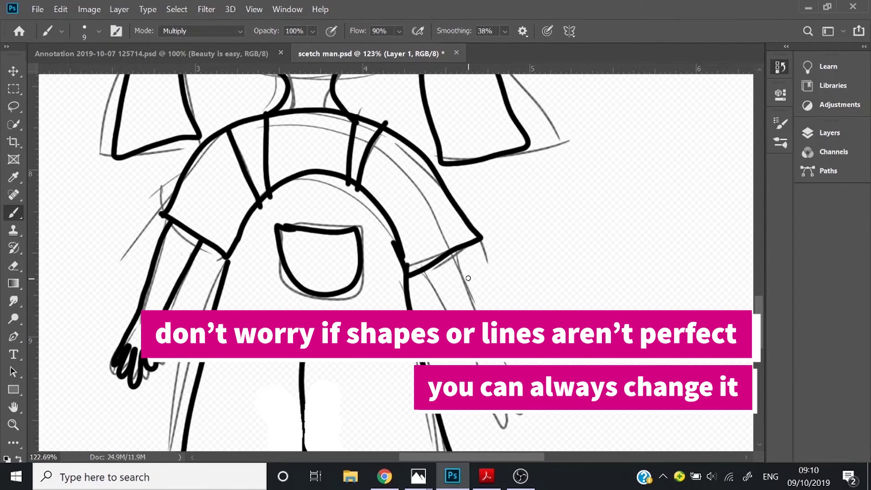
pyautogui.hotkey('ctrl', 'z')
pyautogui.moveTo(286, 225)
pyautogui.mouseDown()
pyautogui.moveTo(350, 219)
pyautogui.moveTo(291, 281)
pyautogui.moveTo(285, 226)
pyautogui.mouseUp()
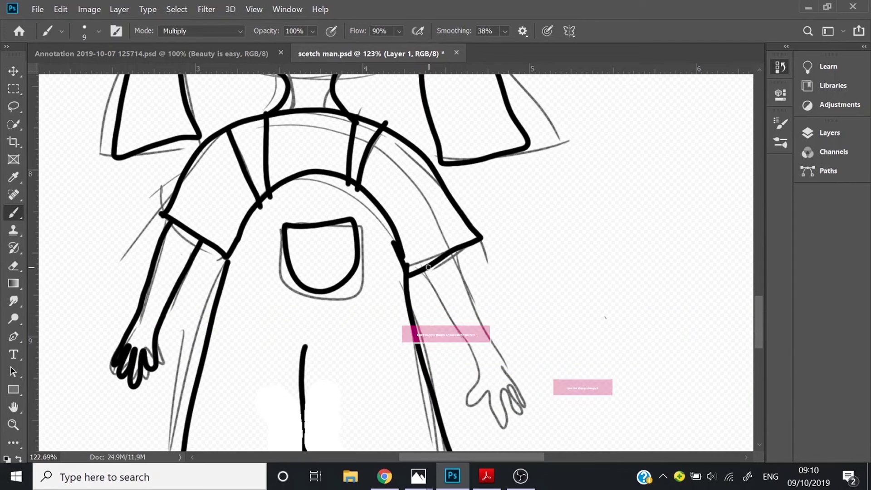
pyautogui.moveTo(429, 272); pyautogui.dragTo(490, 424)
pyautogui.moveTo(492, 387); pyautogui.dragTo(502, 410)
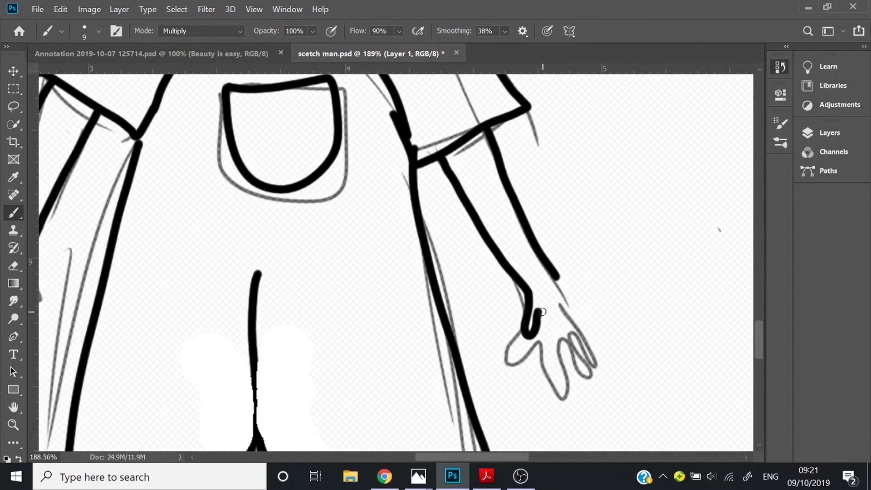
pyautogui.moveTo(542, 312)
pyautogui.mouseDown()
pyautogui.moveTo(572, 342)
pyautogui.moveTo(585, 312)
pyautogui.moveTo(520, 237)
pyautogui.moveTo(635, 295)
pyautogui.mouseUp()
pyautogui.press('z')
# Erase stray marks at the strap-bib junction, beside the left sleeve, right boot and left ankle
pyautogui.scroll(1, 660, 308)
pyautogui.scroll(3, 660, 308)
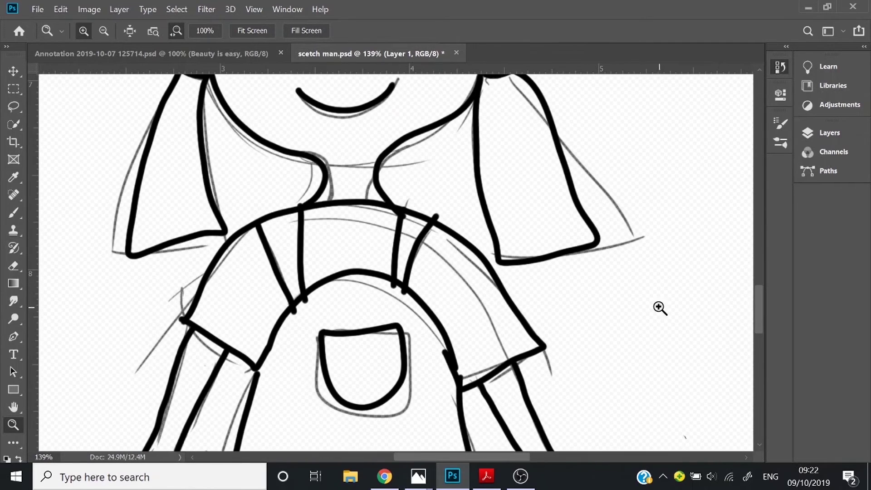
pyautogui.click(13, 266)
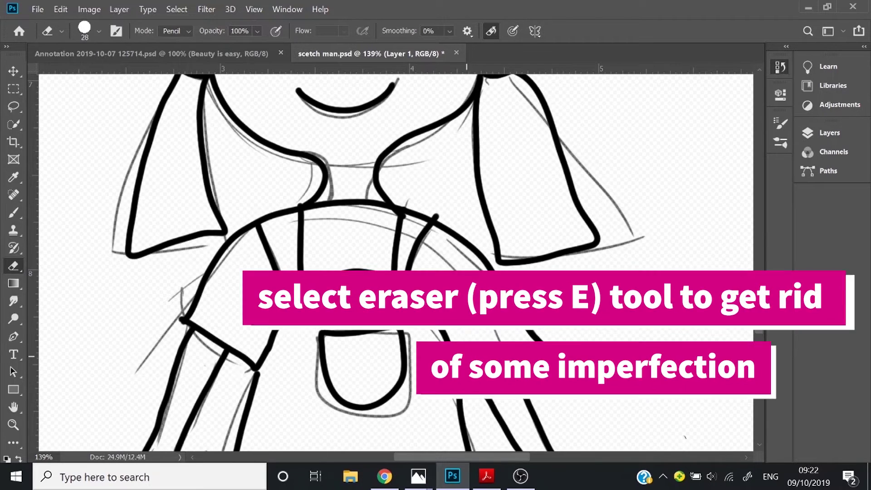
pyautogui.moveTo(304, 311); pyautogui.dragTo(312, 303)
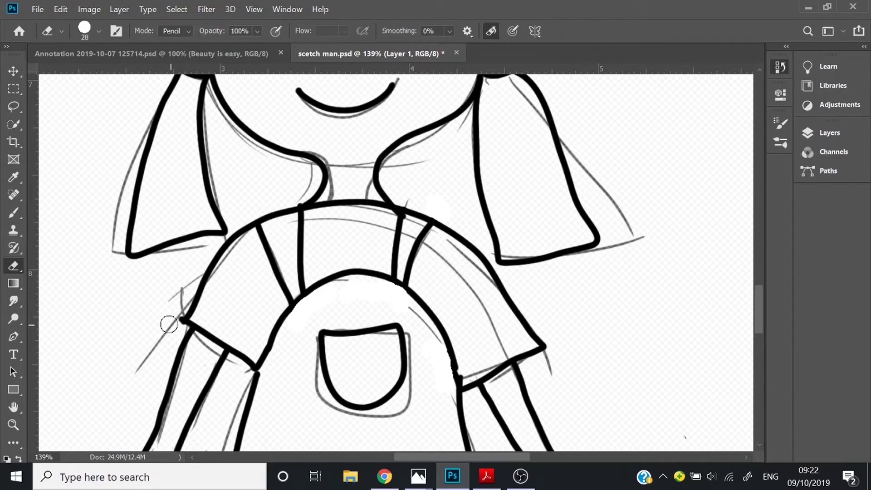
pyautogui.moveTo(172, 313); pyautogui.dragTo(171, 335)
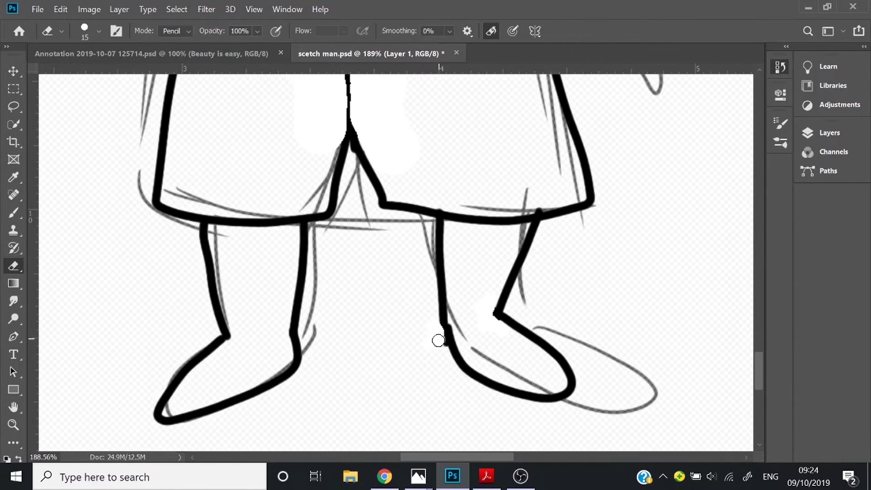
pyautogui.moveTo(433, 328); pyautogui.dragTo(431, 305)
pyautogui.moveTo(242, 325); pyautogui.dragTo(236, 333)
# Zoom out to see the whole girl, then zoom in to frame her face
pyautogui.press('z')
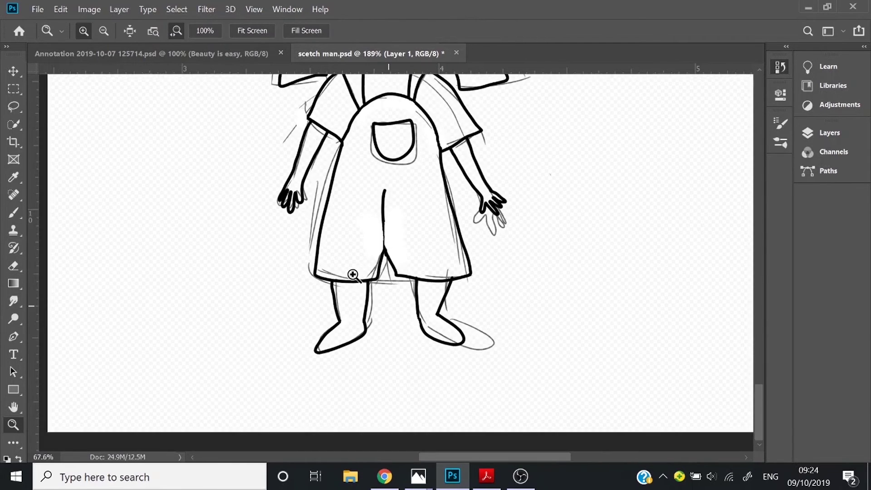
pyautogui.moveTo(405, 317); pyautogui.dragTo(350, 381)
pyautogui.scroll(-1, 400, 258)
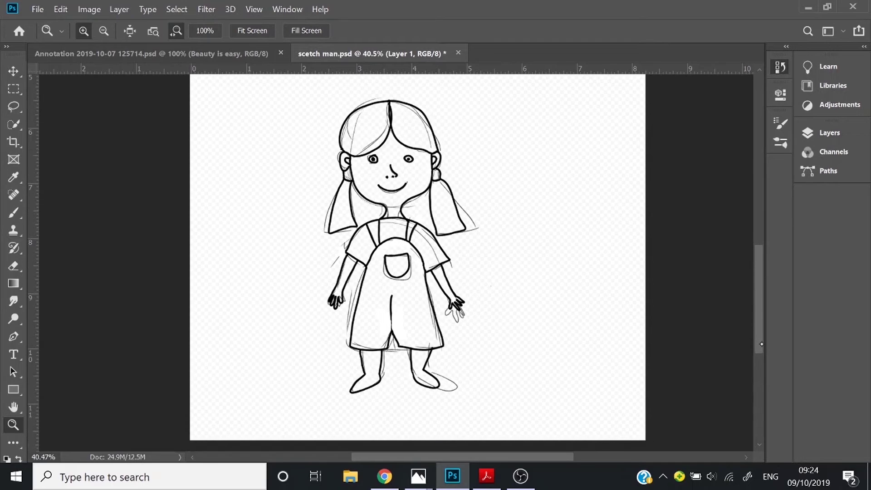
pyautogui.scroll(-1, 400, 259)
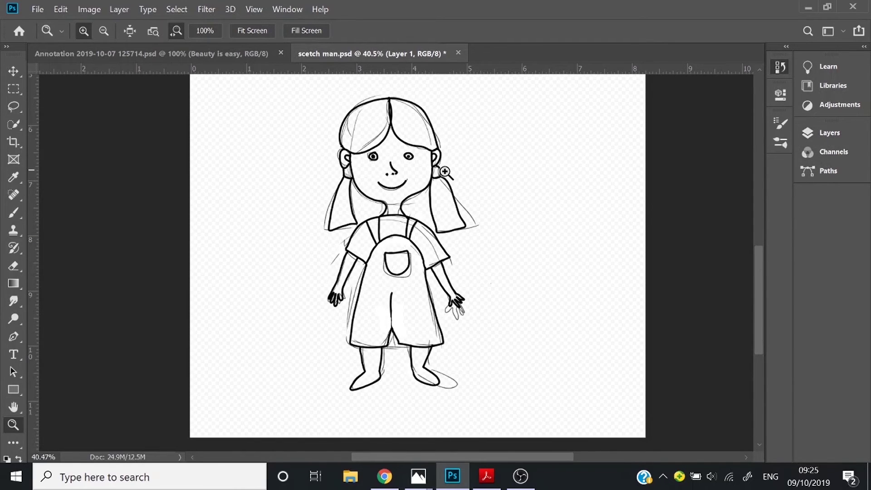
pyautogui.moveTo(379, 155); pyautogui.dragTo(760, 282)
pyautogui.scroll(2, 760, 281)
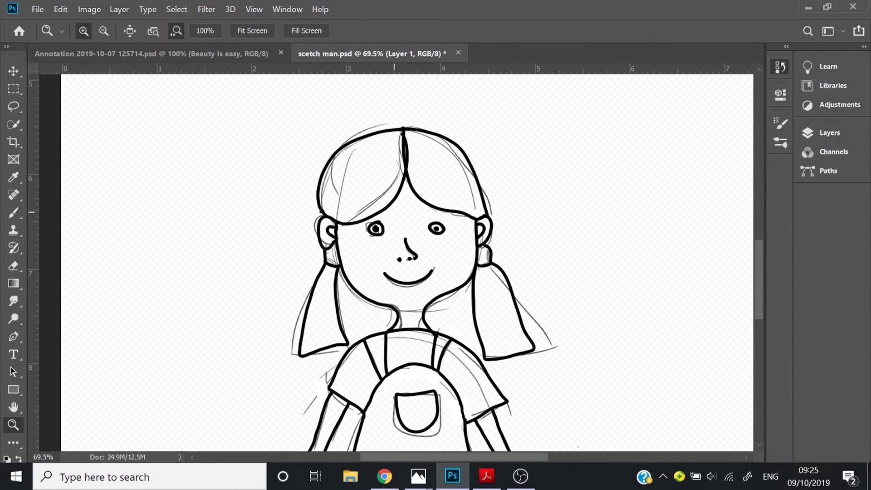
# Draw strand lines across the hair and inside both pigtails with the brush
pyautogui.press('b')
pyautogui.moveTo(393, 141)
pyautogui.mouseDown()
pyautogui.moveTo(333, 219)
pyautogui.moveTo(386, 163)
pyautogui.mouseUp()
pyautogui.moveTo(324, 281); pyautogui.dragTo(317, 350)
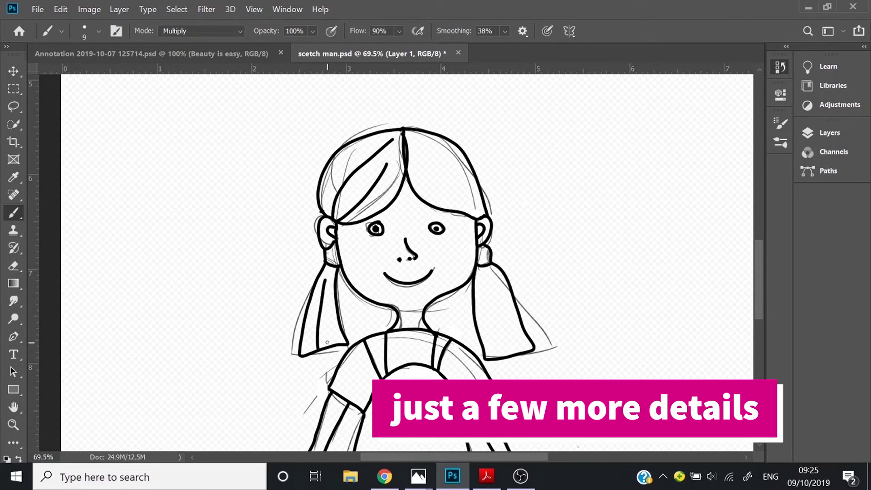
pyautogui.moveTo(327, 297); pyautogui.dragTo(344, 346)
pyautogui.moveTo(484, 287)
pyautogui.mouseDown()
pyautogui.moveTo(486, 353)
pyautogui.moveTo(522, 356)
pyautogui.mouseUp()
pyautogui.moveTo(422, 161); pyautogui.dragTo(467, 200)
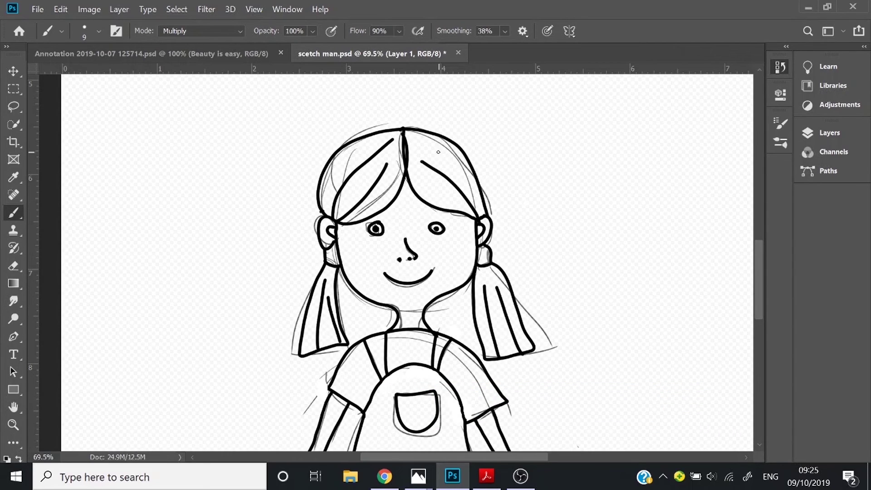